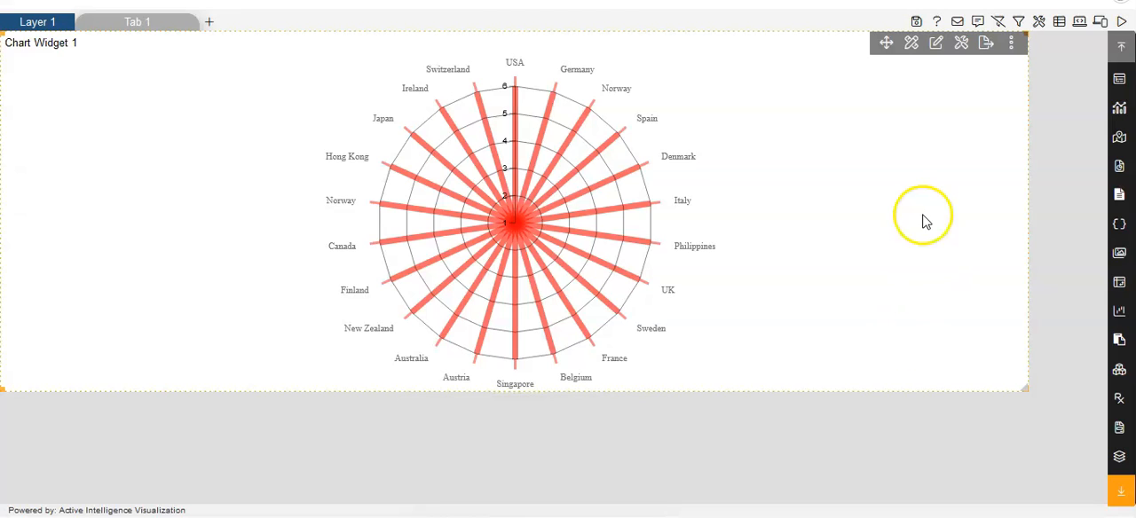
Open the chart widget's value axis formatting and expand the value properties with the category type.
left_click(937, 49)
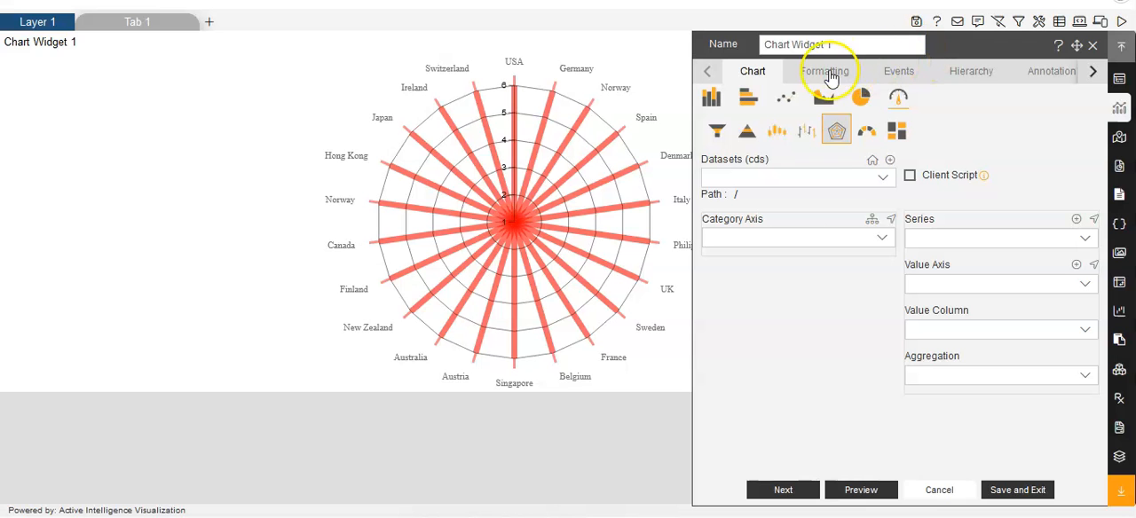
left_click(825, 72)
left_click(864, 99)
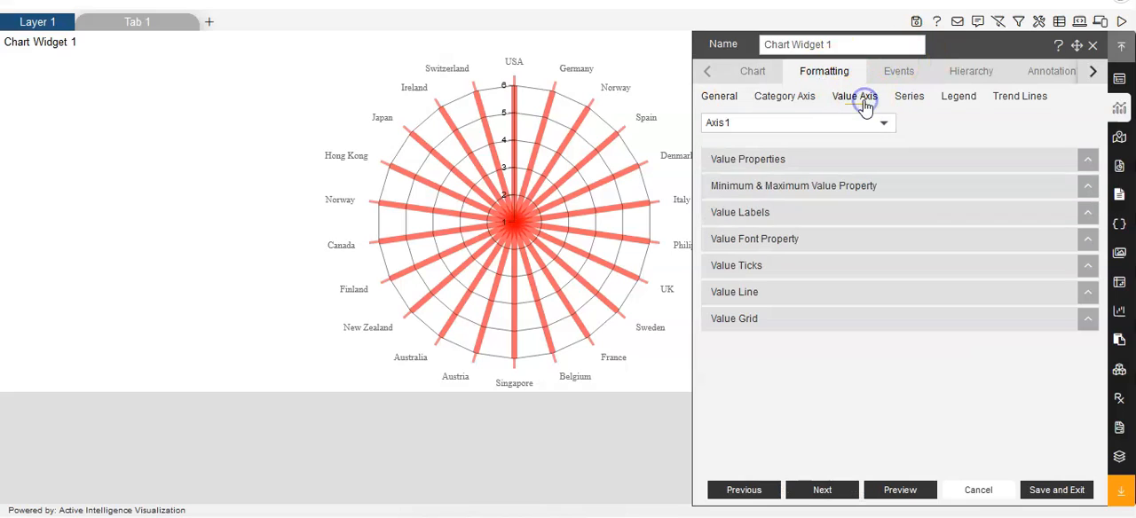
left_click(774, 161)
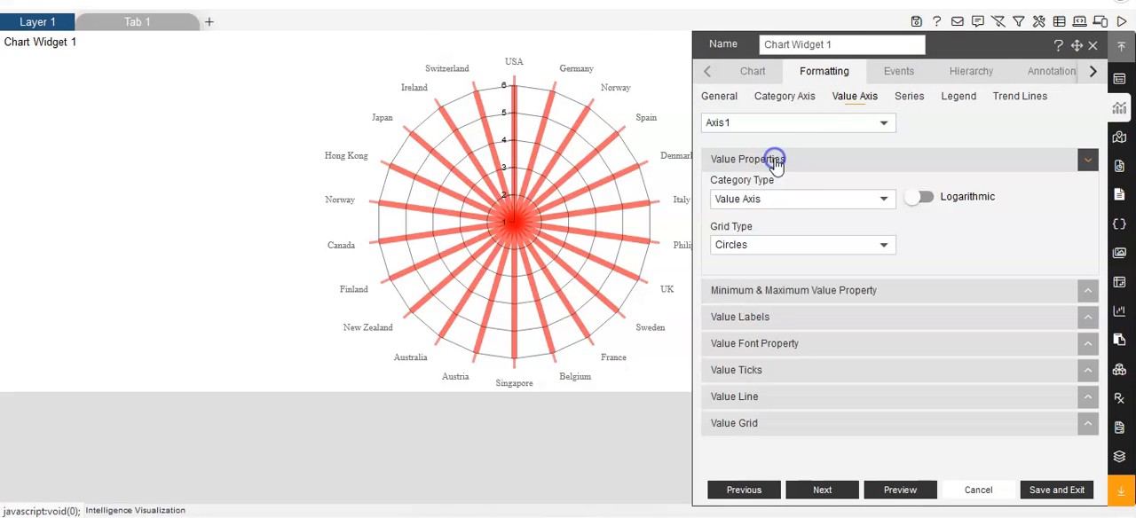
left_click(740, 207)
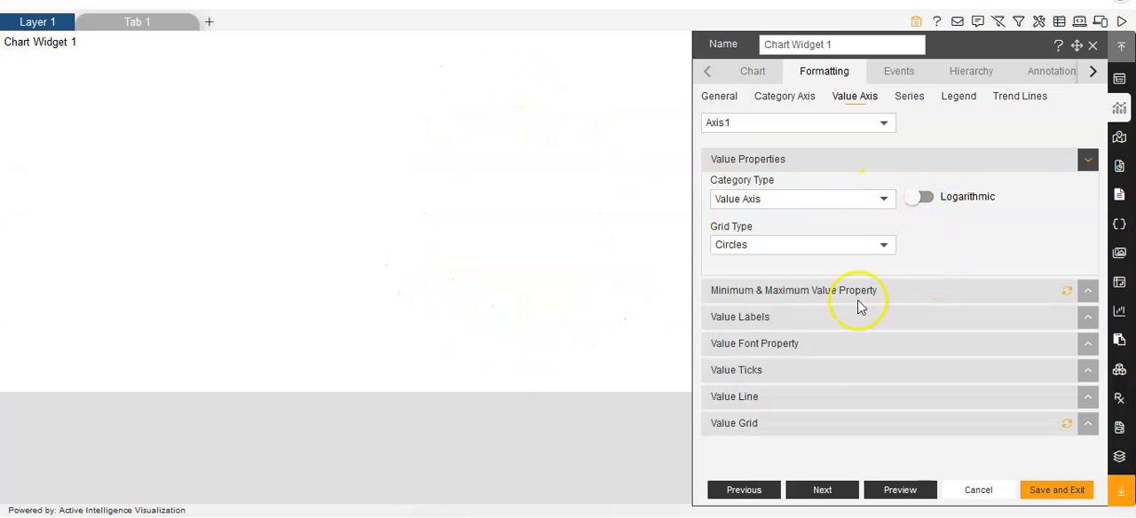
Review the value axis minimum and maximum settings against the scale on the radar chart.
left_click(815, 293)
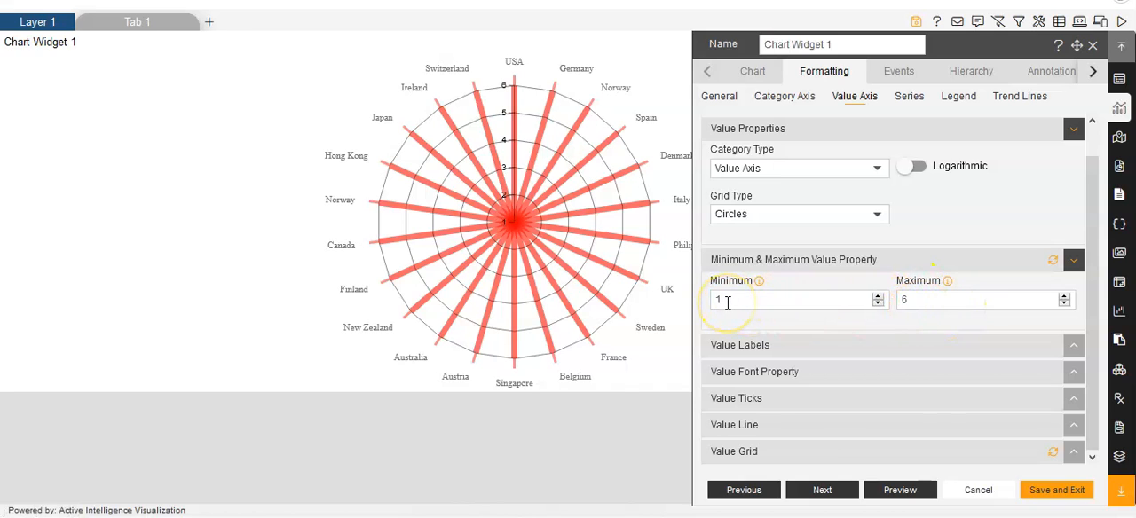
left_click(514, 215)
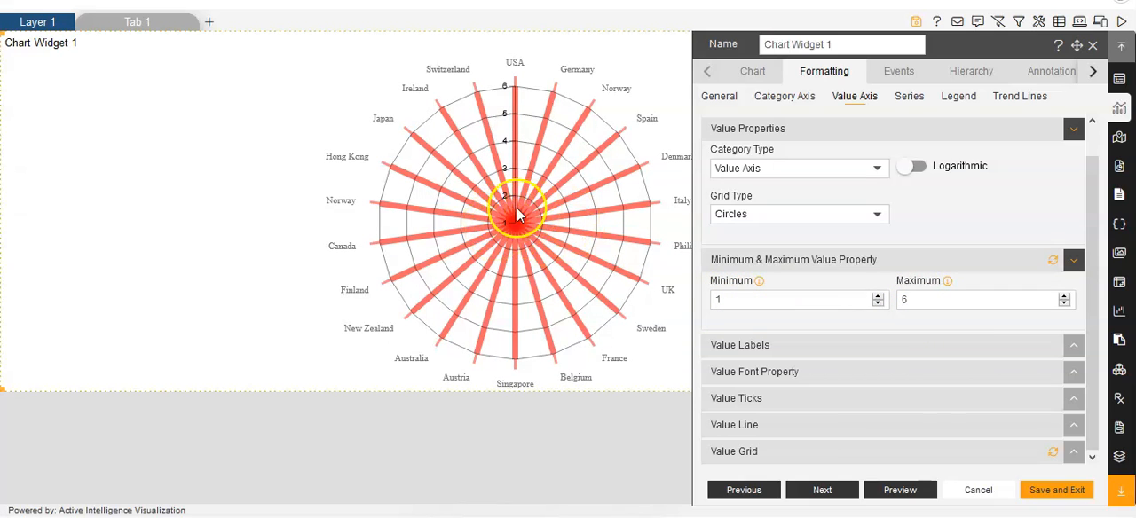
left_click(874, 297)
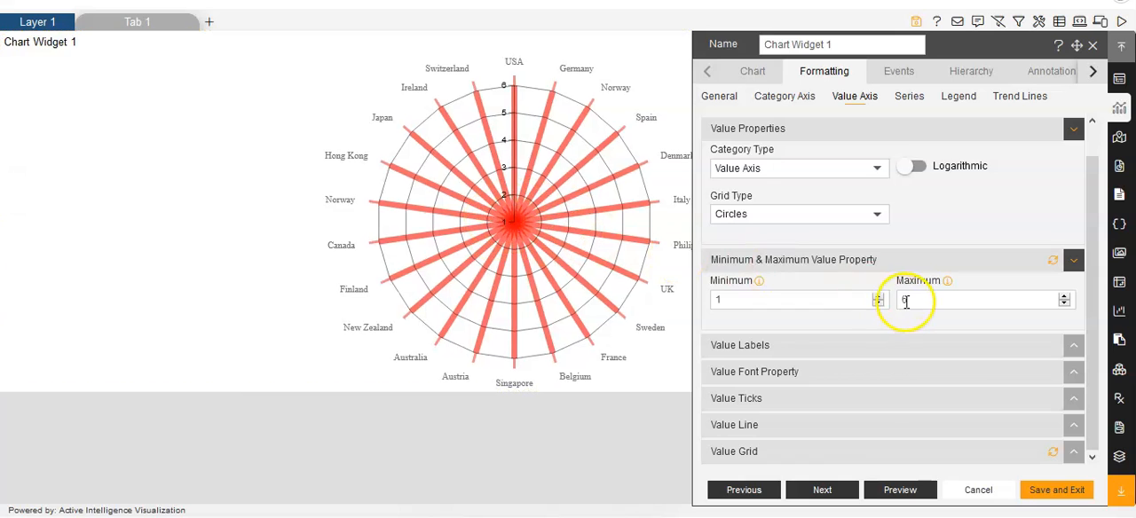
left_click(664, 157)
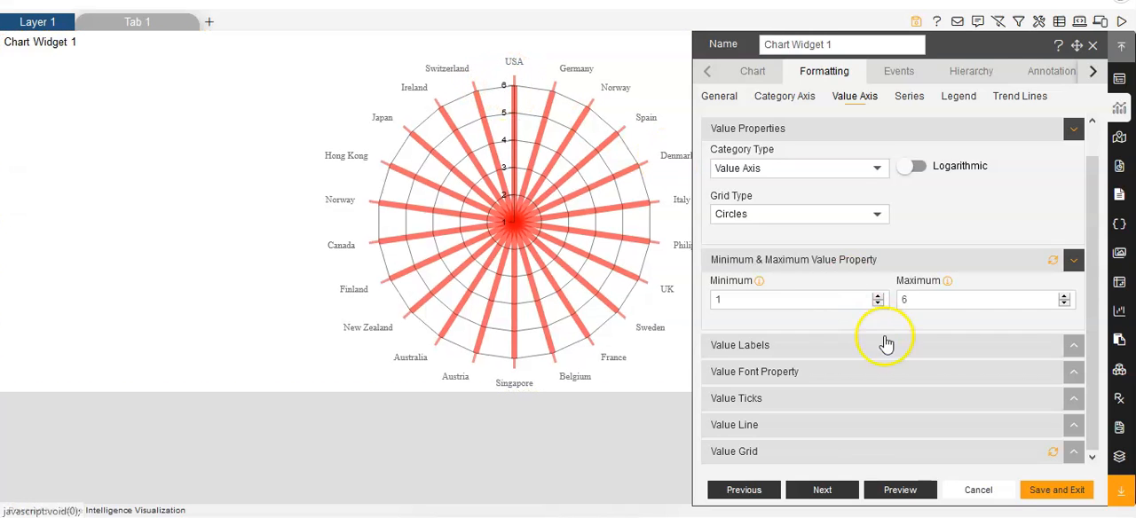
Set the label distance of the value axis labels to -1.
left_click(766, 353)
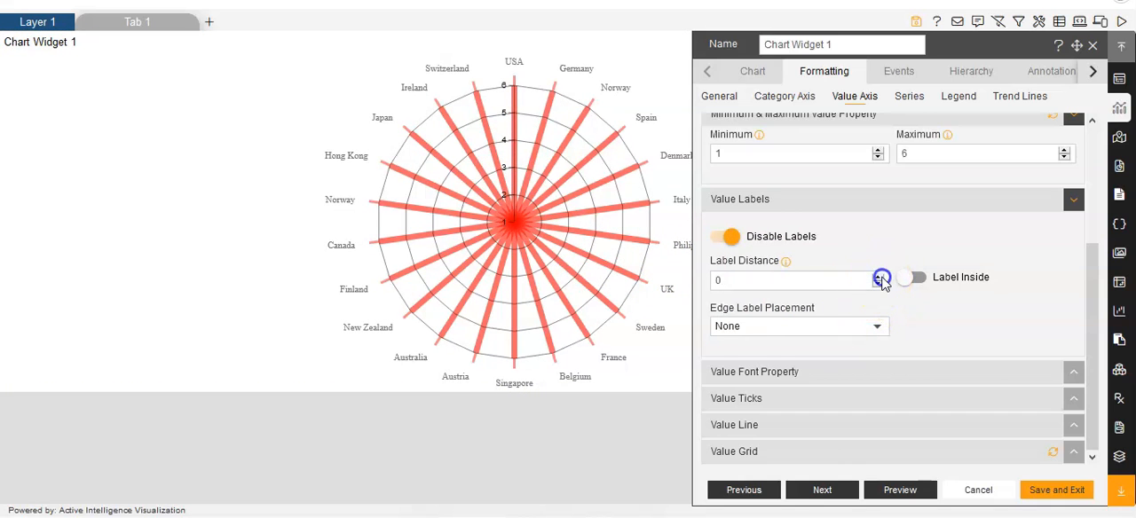
left_click(878, 277)
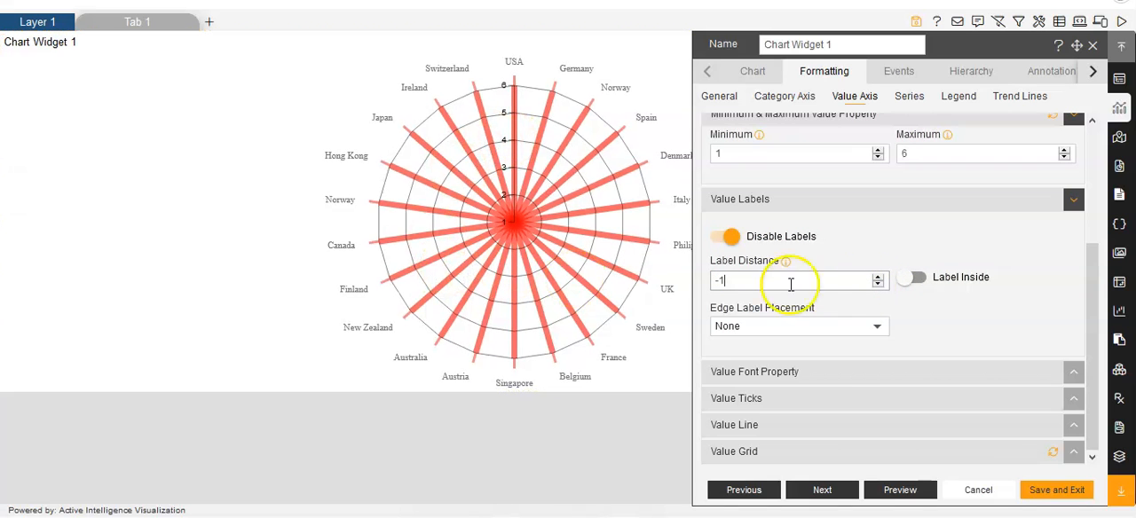
Try placing the value labels inside the axis and switch the option off again.
left_click(904, 282)
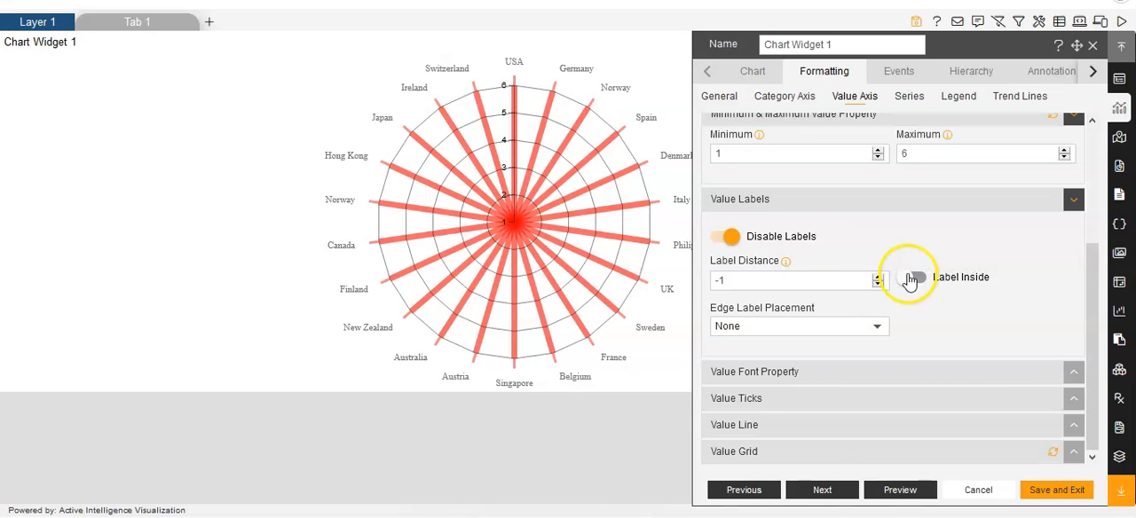
left_click(910, 280)
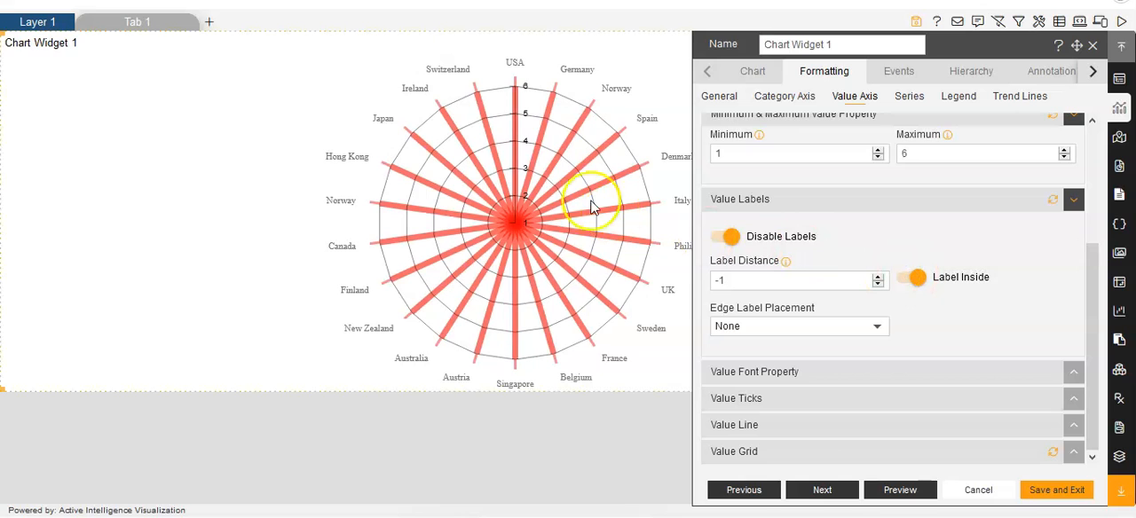
left_click(920, 281)
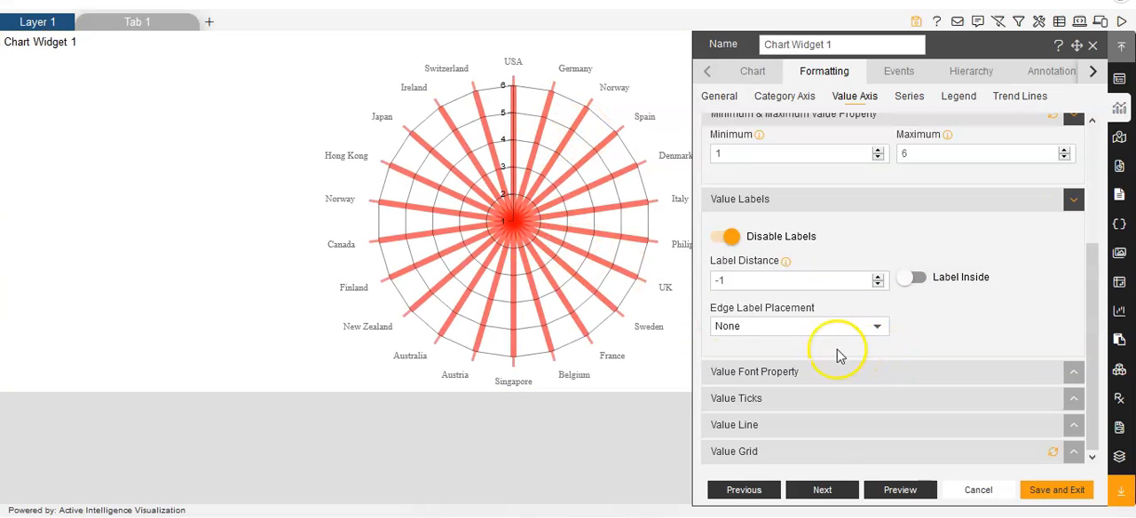
Try the Hide and Shift edge label placements for the value labels and return to None.
left_click(883, 330)
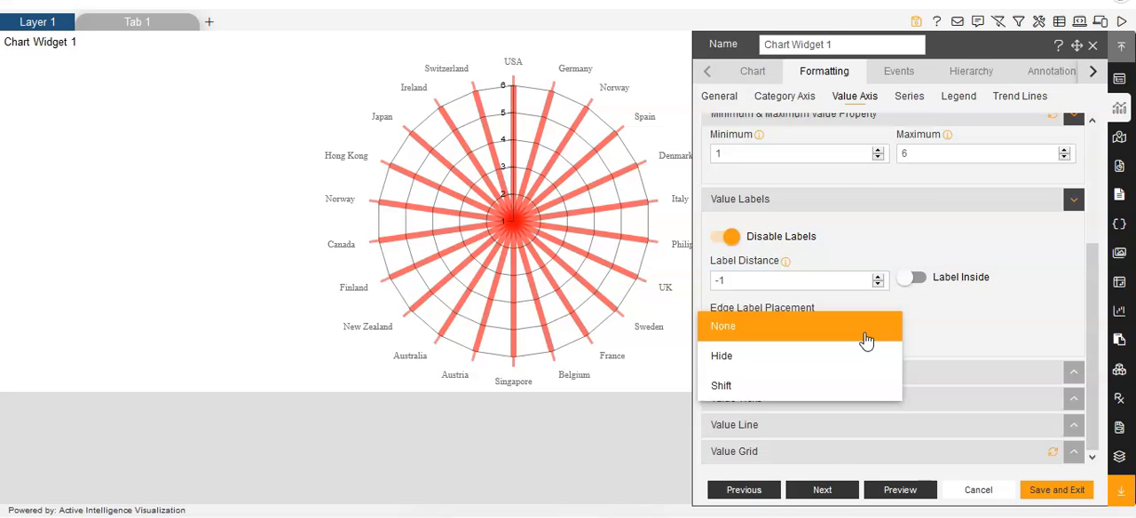
left_click(746, 361)
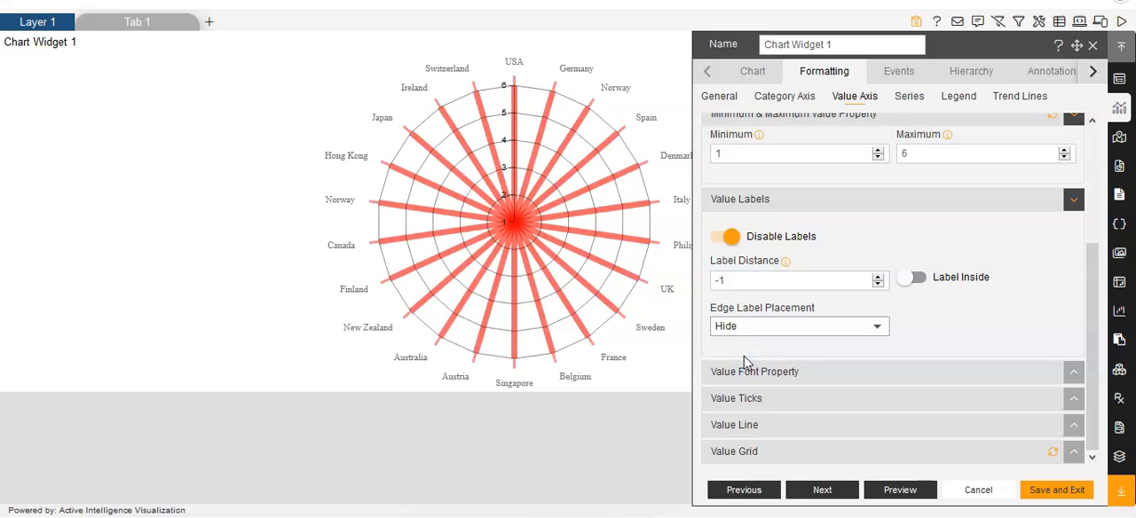
left_click(874, 326)
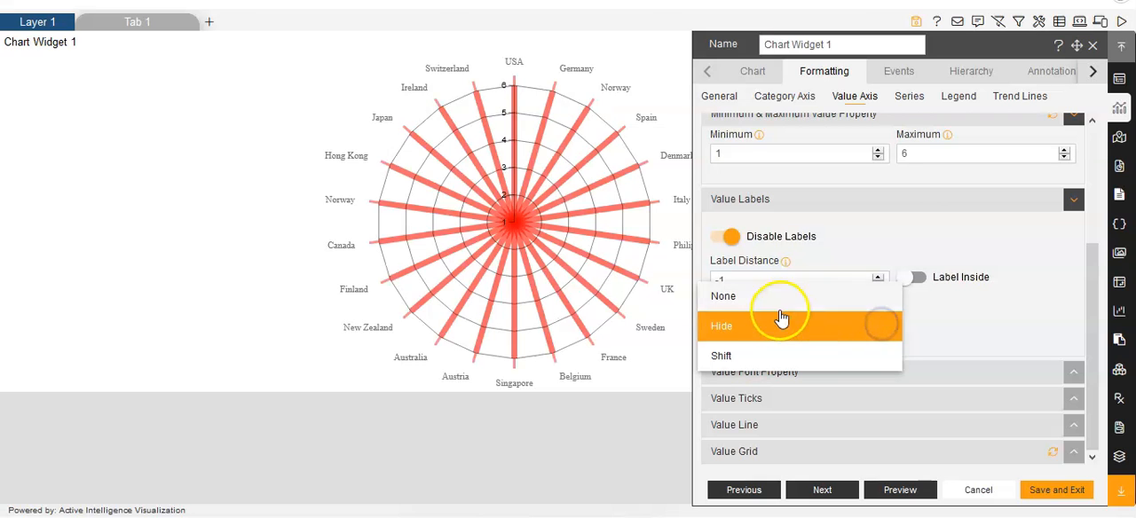
left_click(742, 356)
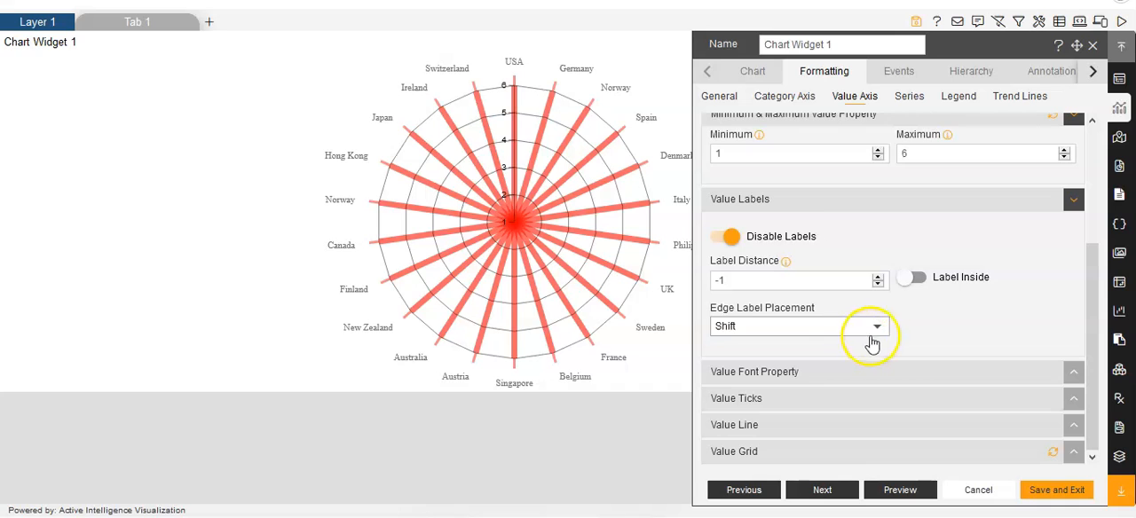
left_click(882, 326)
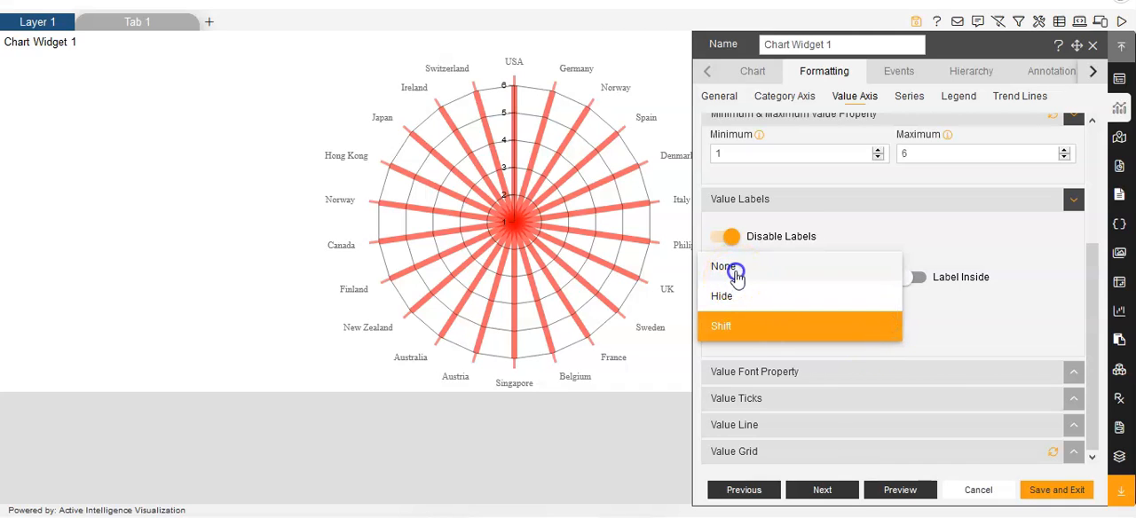
left_click(736, 275)
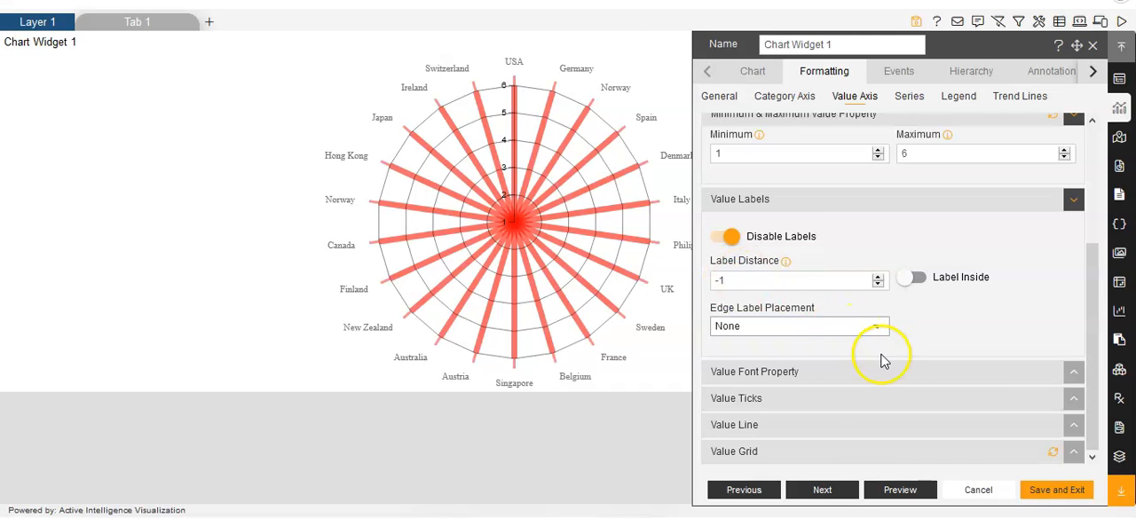
Change the value axis font color to red, #ff0909.
left_click(781, 388)
scroll(784, 383, "down", 2)
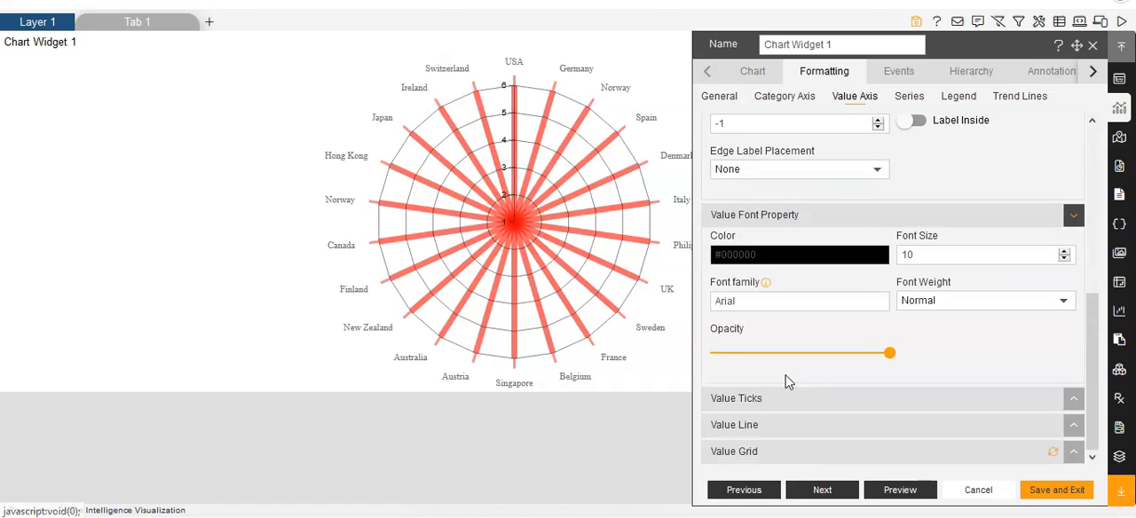
left_click(777, 255)
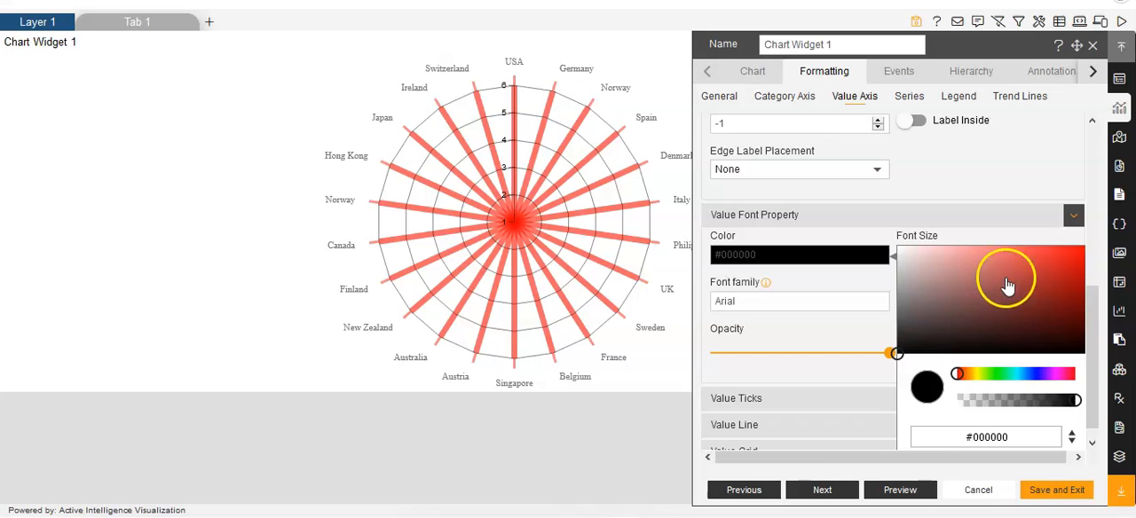
left_click(1082, 255)
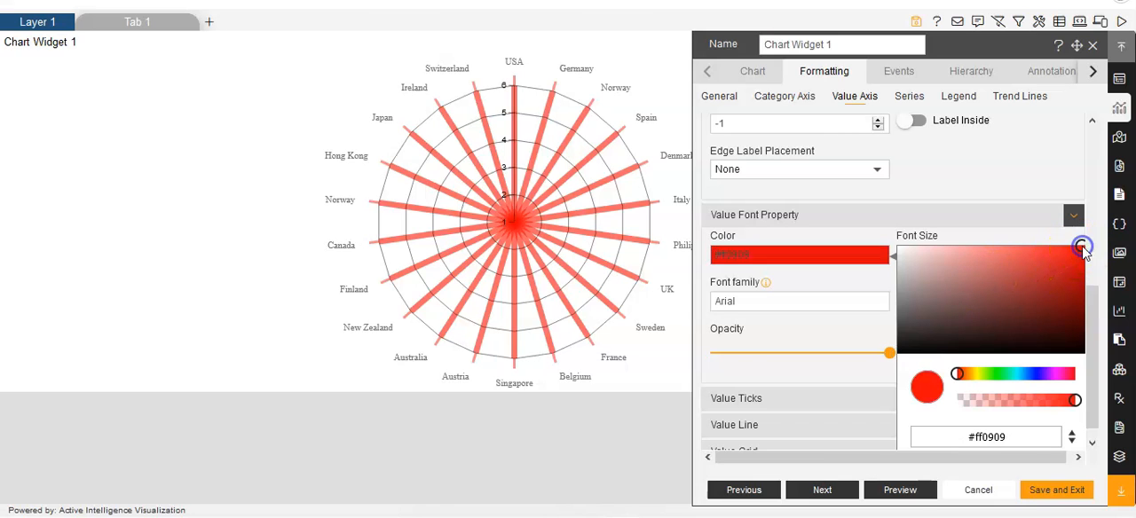
left_click(533, 118)
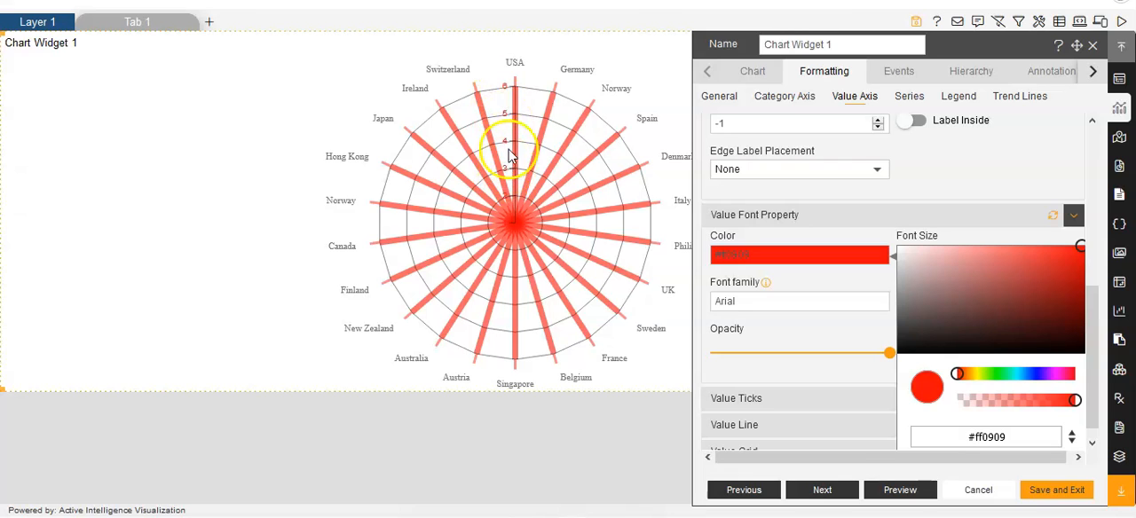
Set the value axis font to Times new roman, size 14, with Bold weight.
left_click(827, 282)
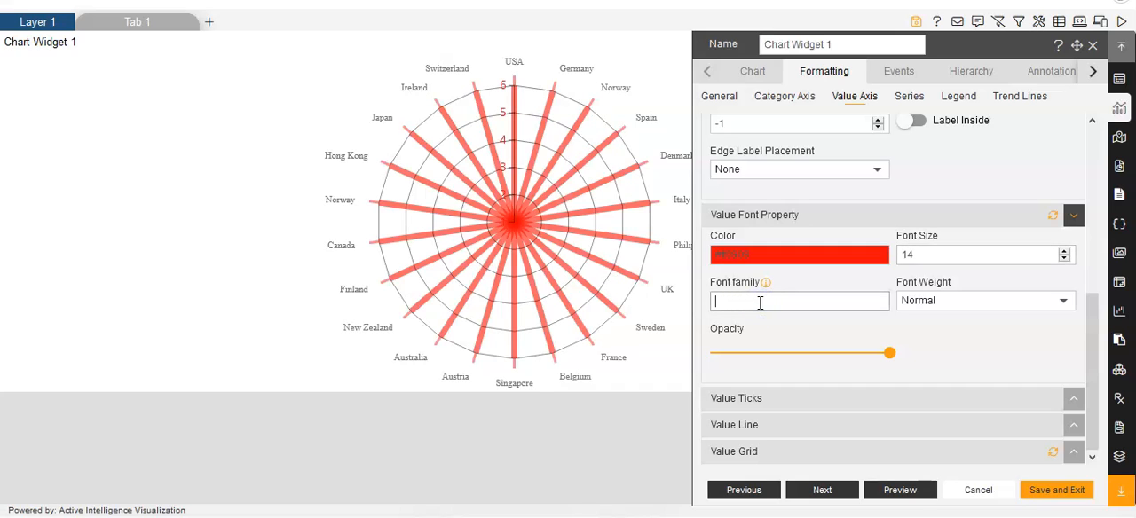
key("BackSpace")
key("BackSpace")
type("Times new roman")
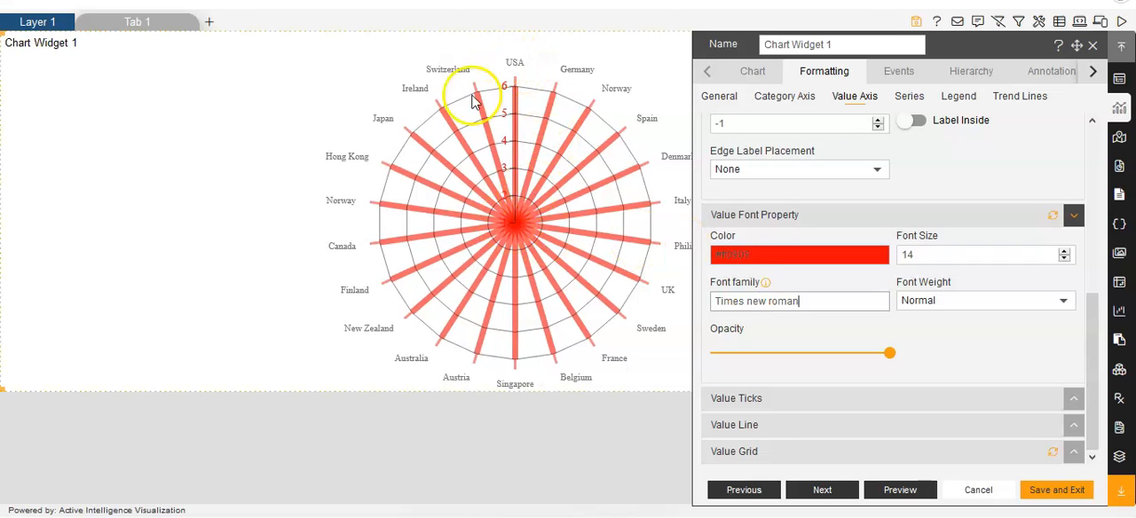
left_click(1065, 304)
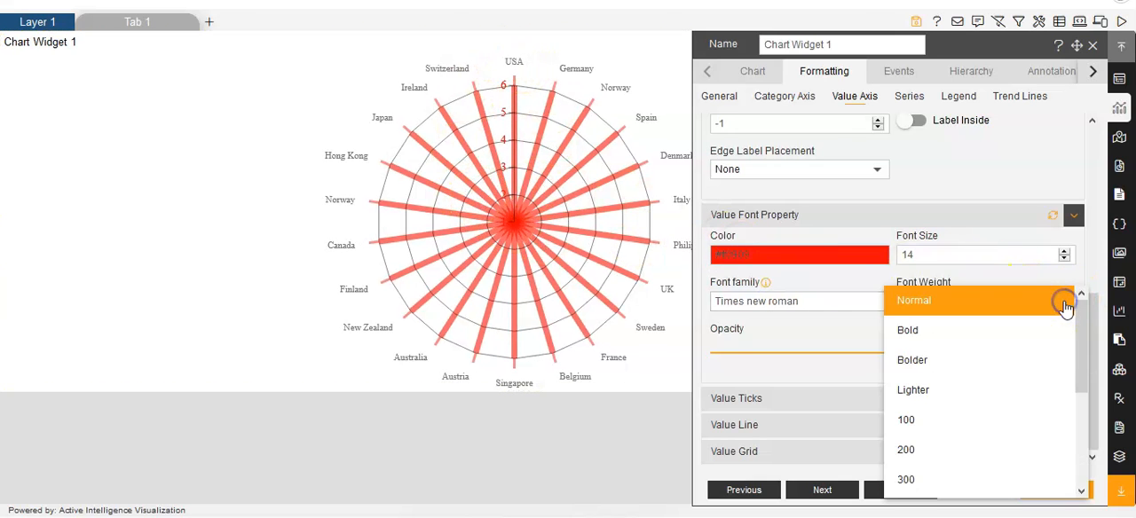
left_click(913, 334)
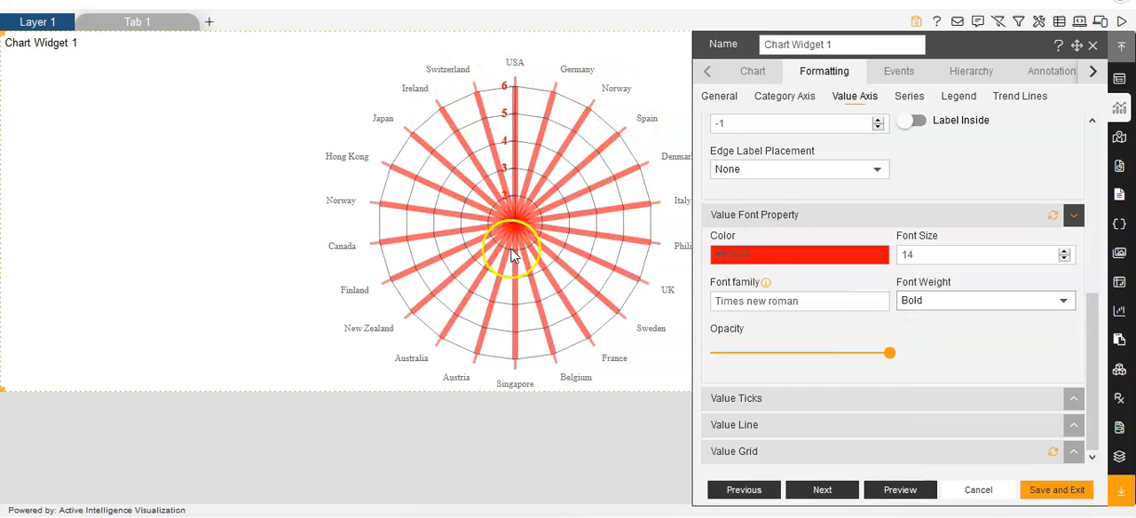
Try a value font opacity of 0.3 and restore it to 1.
left_click_drag(890, 353, 763, 349)
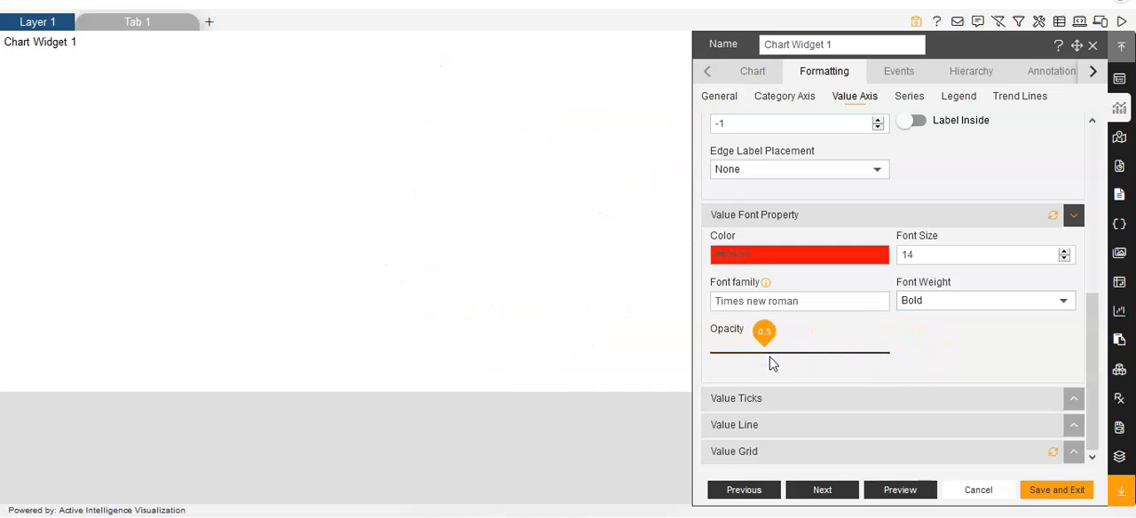
left_click(520, 130)
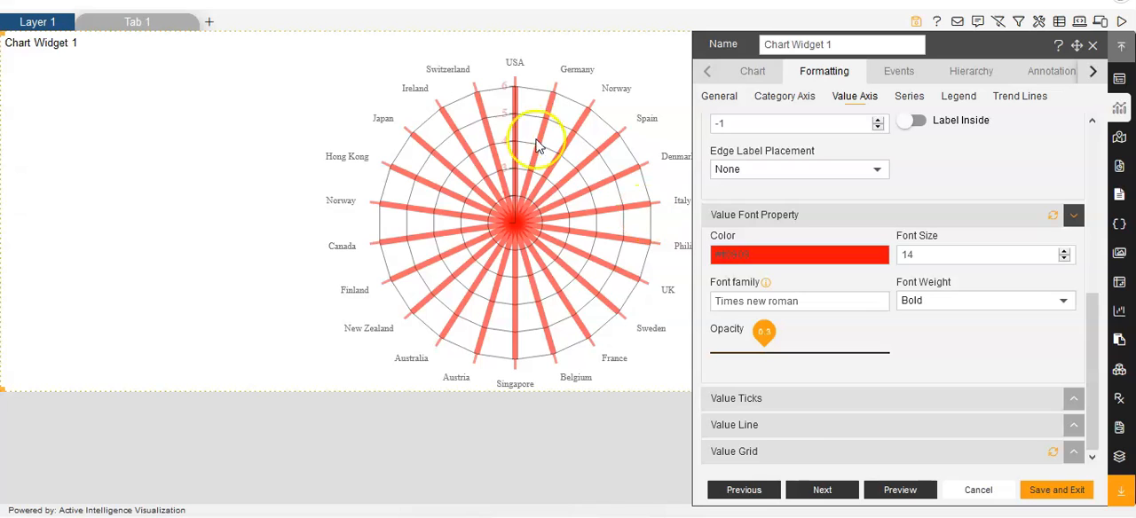
left_click_drag(765, 353, 888, 357)
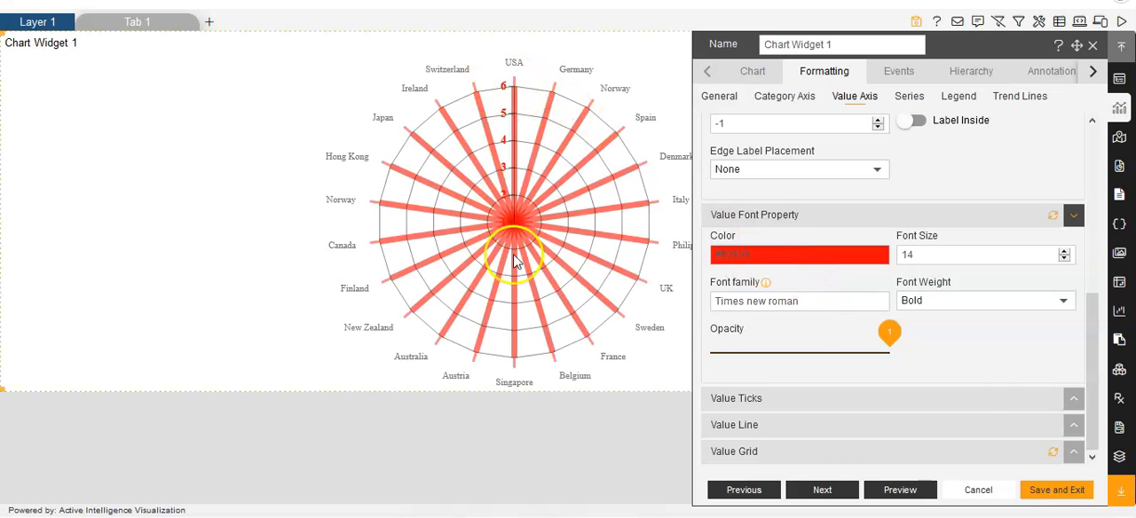
Turn the value axis ticks off and back on to compare them on the chart.
left_click(794, 398)
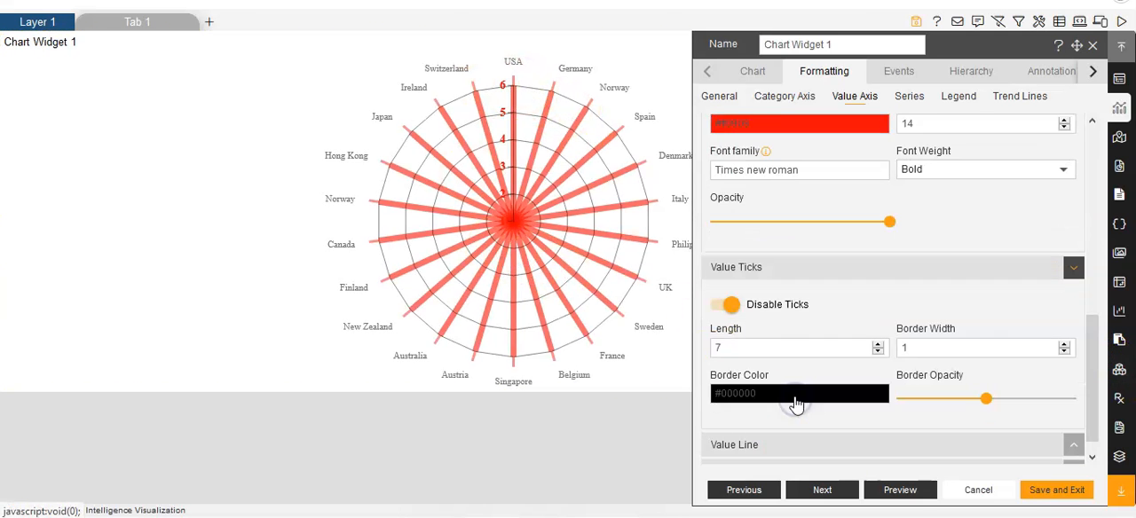
left_click(733, 288)
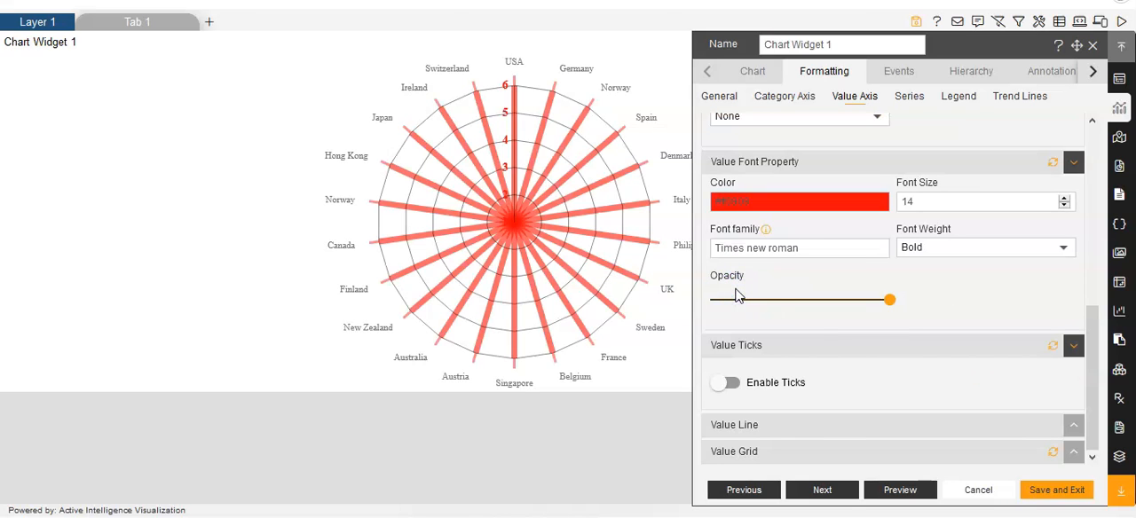
left_click(521, 218)
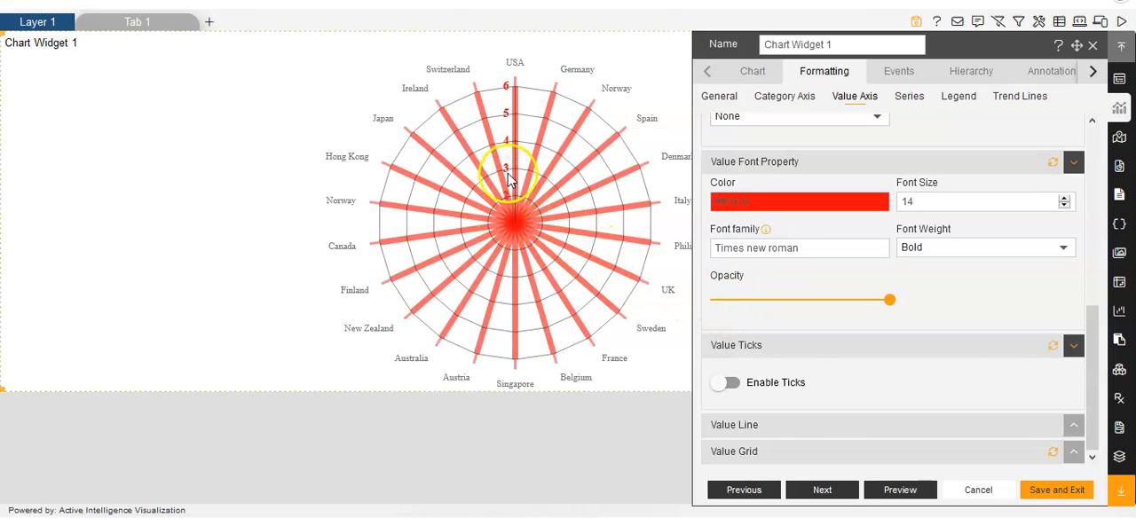
left_click(726, 385)
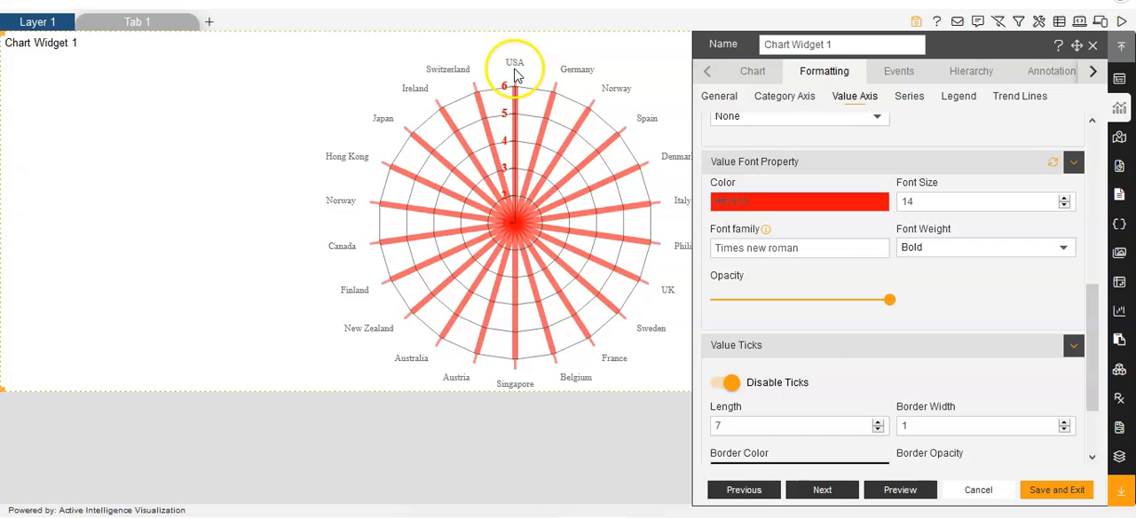
Set the border width of the value axis ticks to 4.
scroll(948, 391, "down", 1)
scroll(948, 391, "down", 1)
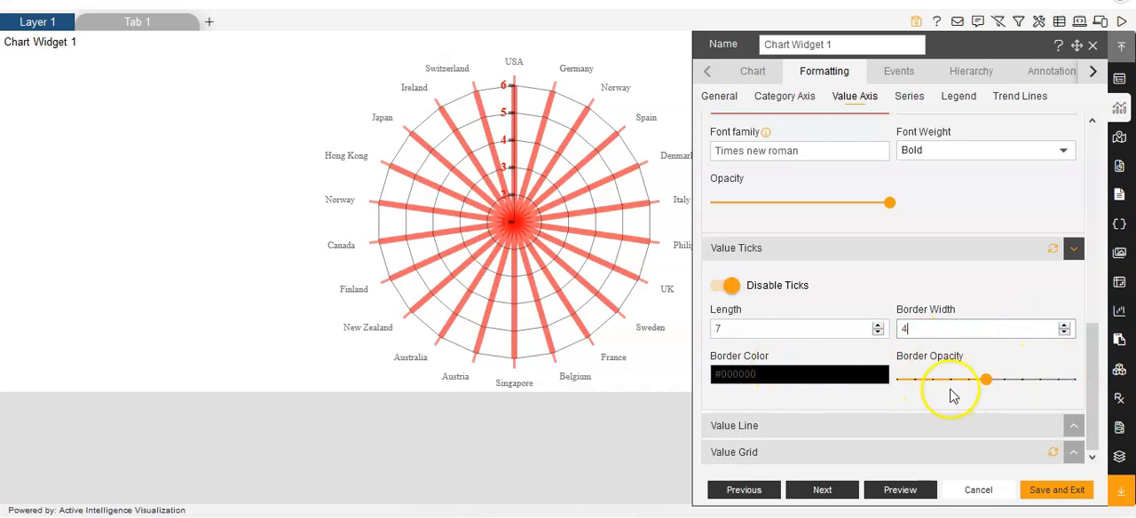
Set the value line's border width to 4 and accept the screenshot prompt.
left_click(770, 429)
scroll(770, 429, "down", 2)
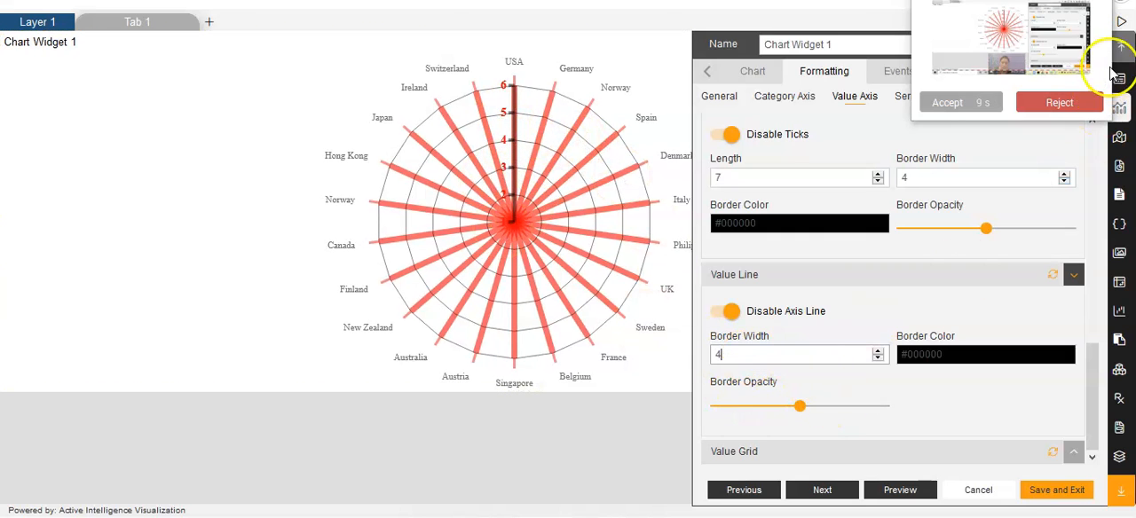
left_click(958, 95)
left_click(855, 96)
scroll(866, 315, "down", 3)
scroll(870, 325, "down", 4)
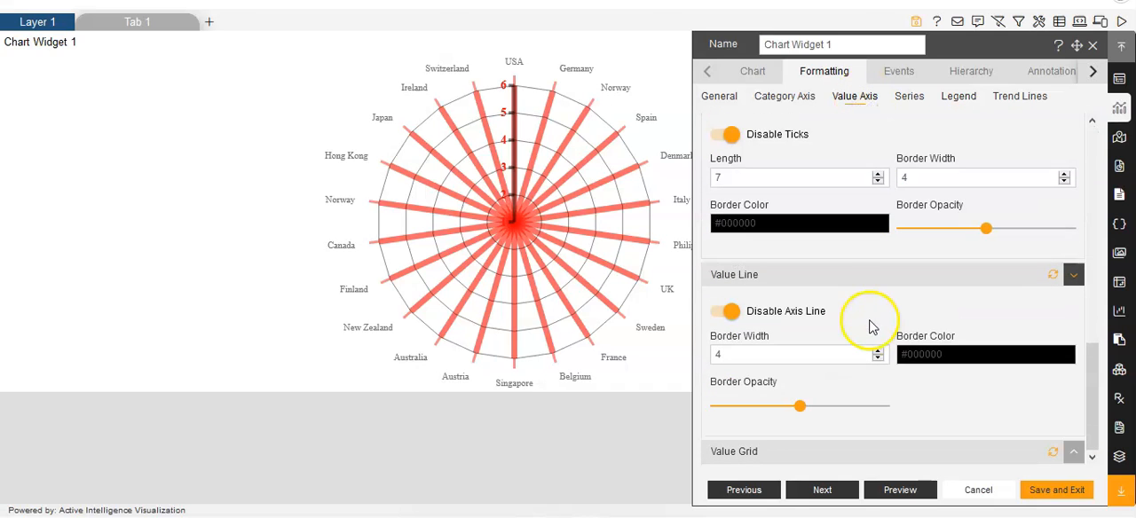
Turn the value grid off and back on to compare the radar chart with and without it.
left_click(756, 451)
scroll(848, 388, "down", 2)
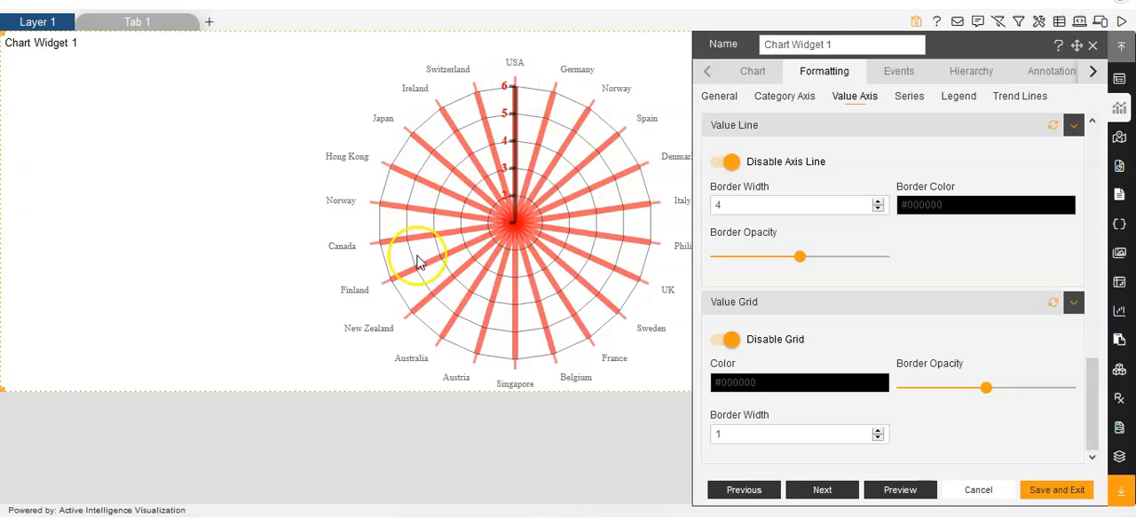
left_click(728, 339)
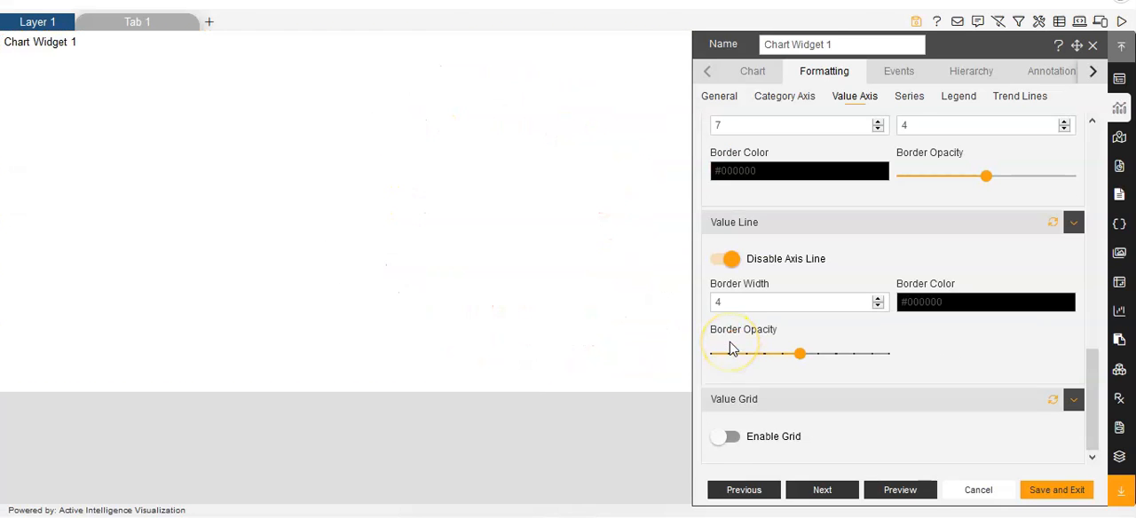
left_click(726, 437)
scroll(824, 368, "down", 2)
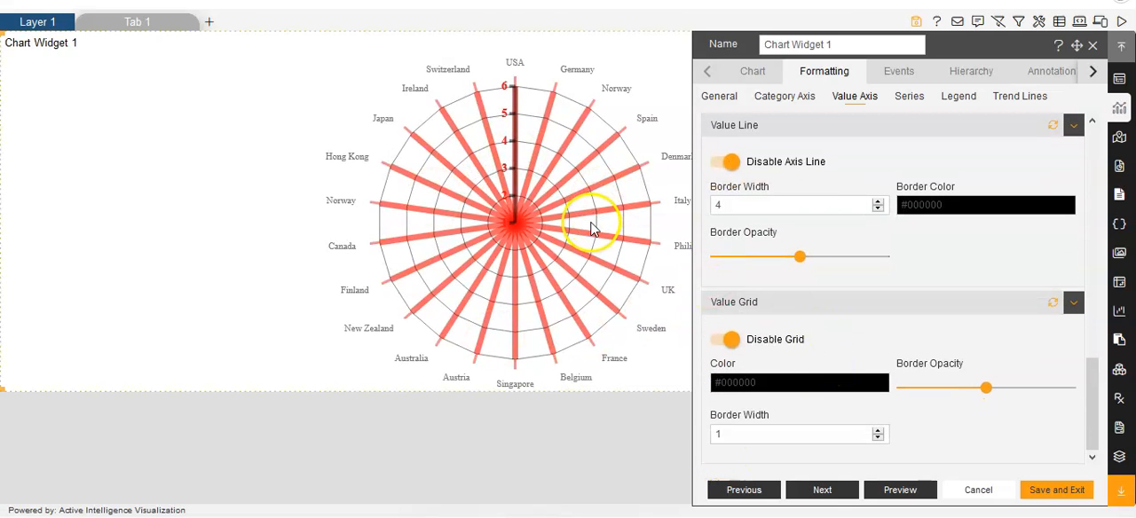
Set the value grid's color to red and its border opacity to 1.
left_click(768, 383)
left_click(1078, 380)
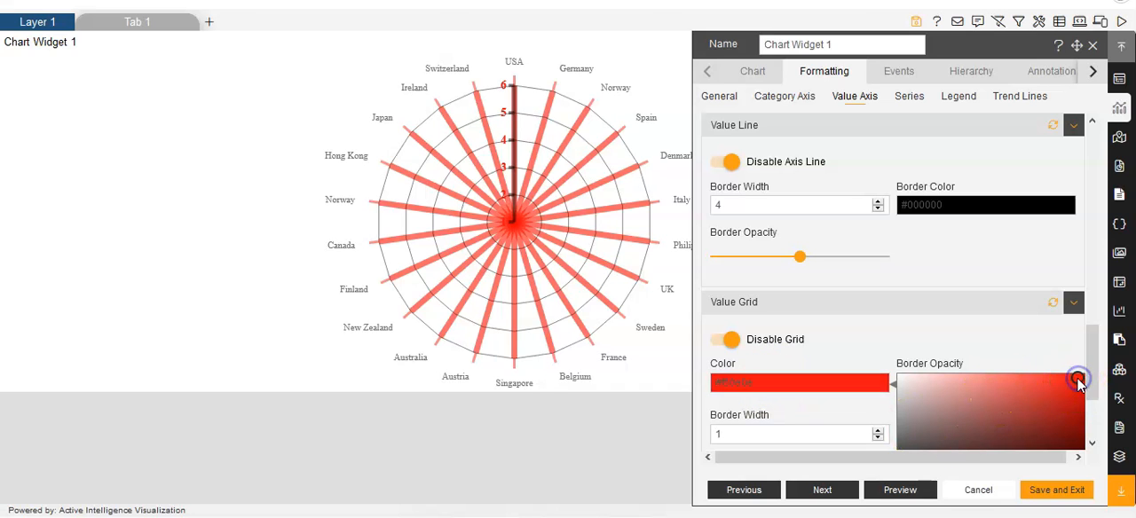
left_click(917, 348)
left_click_drag(986, 388, 1078, 394)
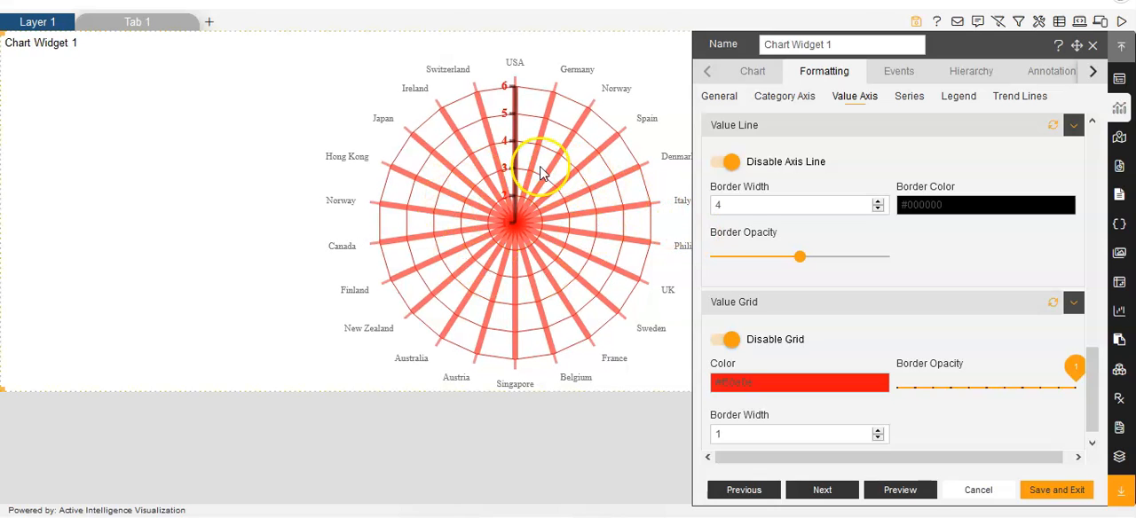
Try a border width of 4 for the value grid.
scroll(781, 364, "down", 1)
left_click(879, 417)
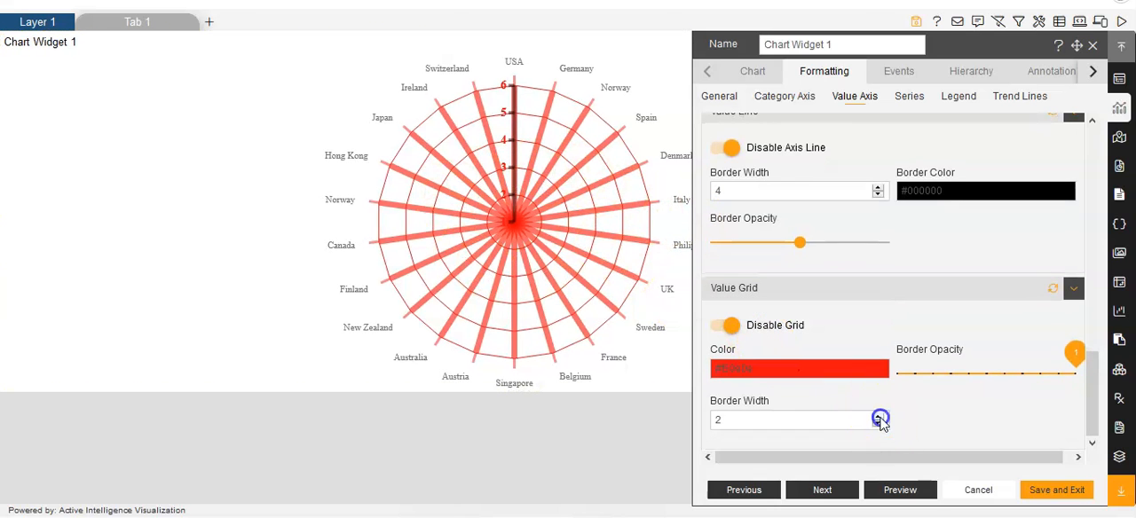
scroll(879, 419, "up", 1)
left_click(878, 430)
left_click(877, 430)
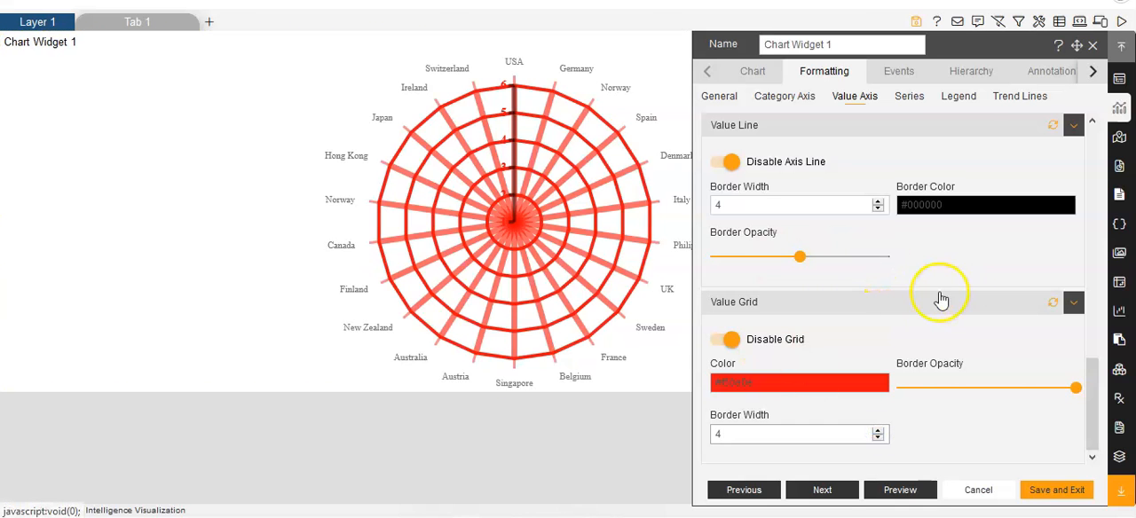
Set the value grid's border width to 0, save and exit the chart widget's settings, and deselect the widget.
left_click(878, 438)
left_click(878, 439)
left_click(878, 439)
left_click(879, 439)
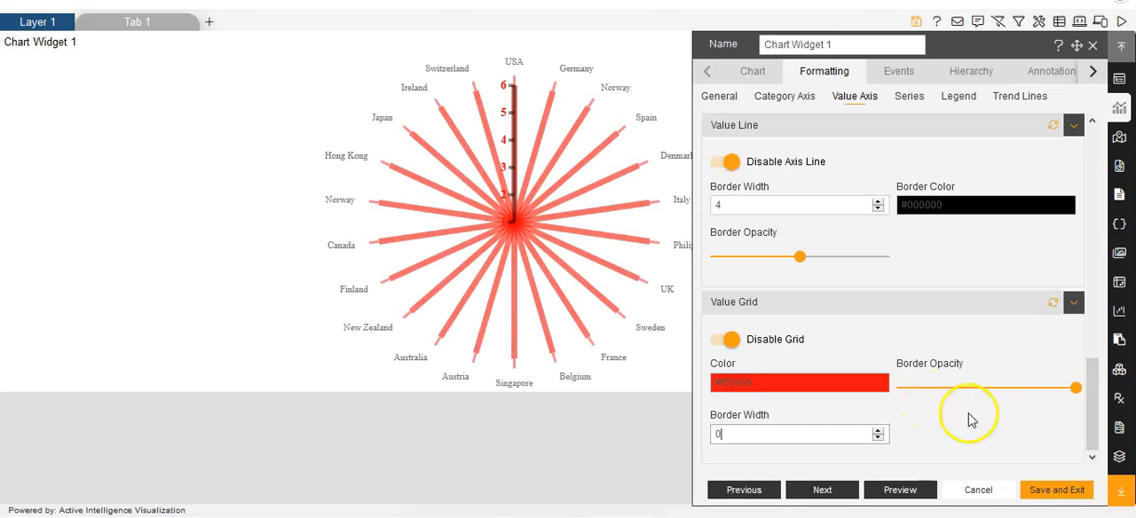
left_click(1055, 492)
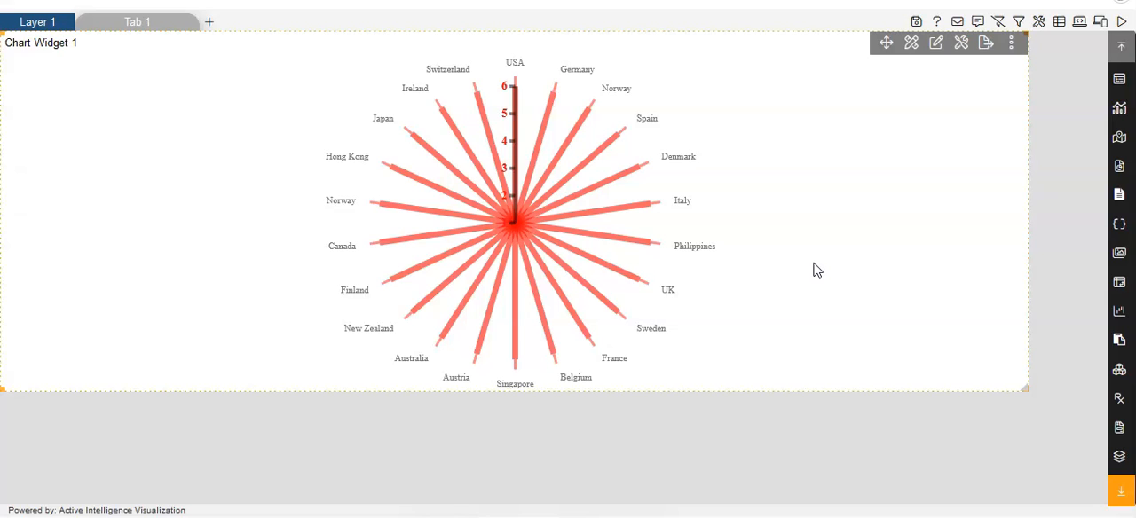
left_click(817, 272)
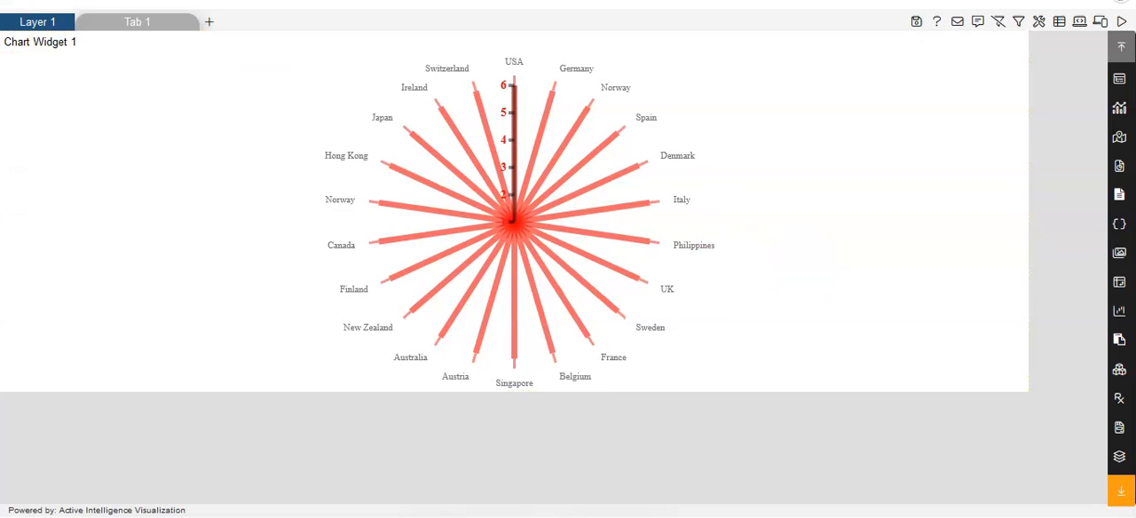